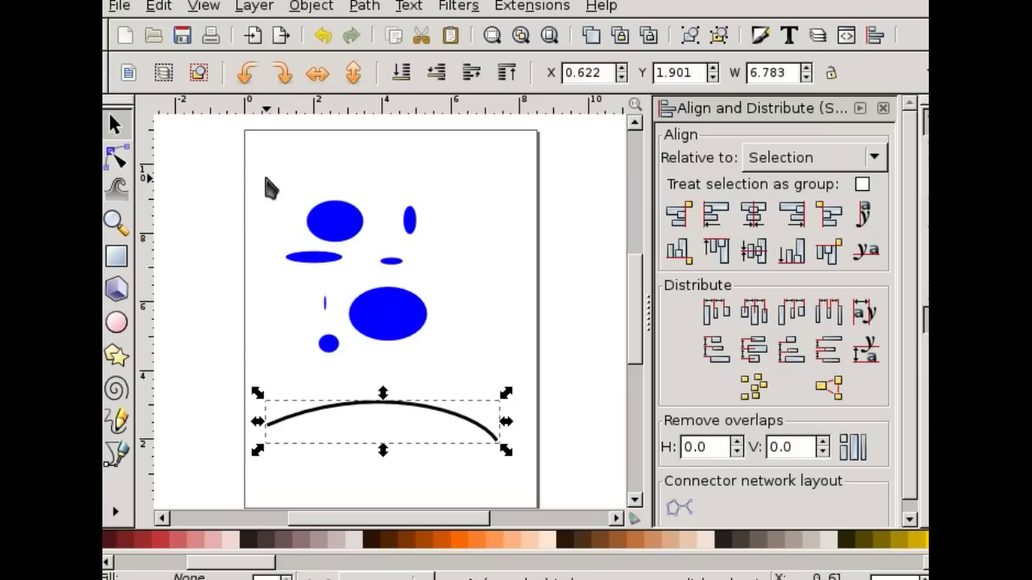
Step: Drag a selection box around the blue ellipses so the black arc stays unselected
{"action": "left_click_drag", "start_coordinate": [238, 161], "coordinate": [495, 380]}
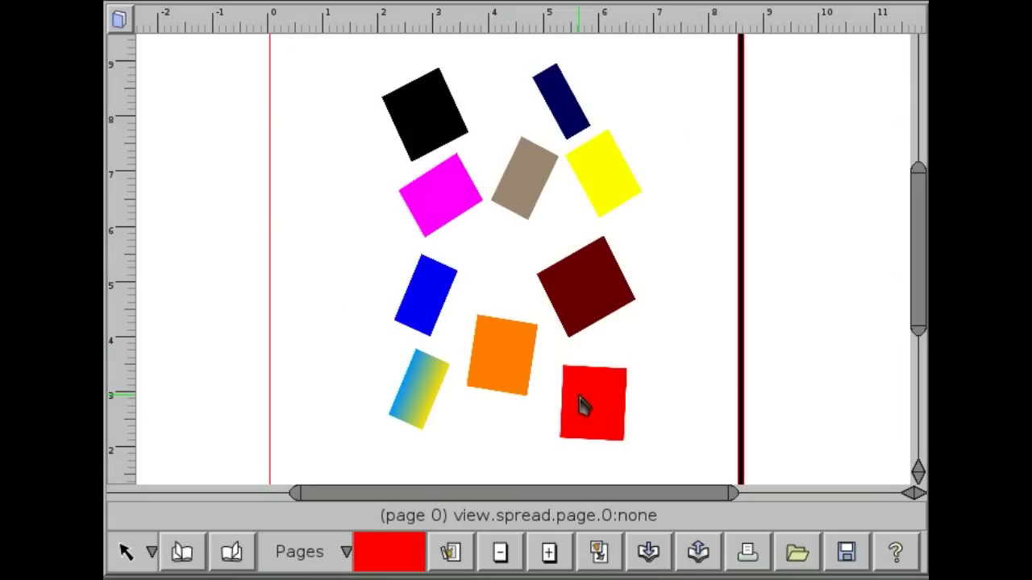
Step: Select all ten rectangles, switch to the Align tool with 'a', and move its controller mid-page
{"action": "left_click_drag", "start_coordinate": [677, 468], "coordinate": [340, 63]}
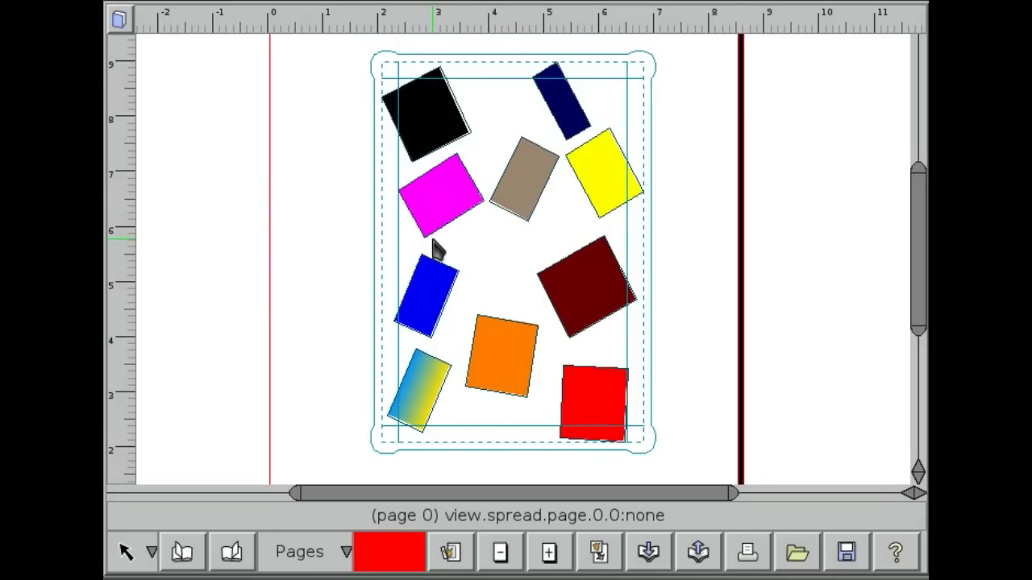
{"action": "key", "text": "a"}
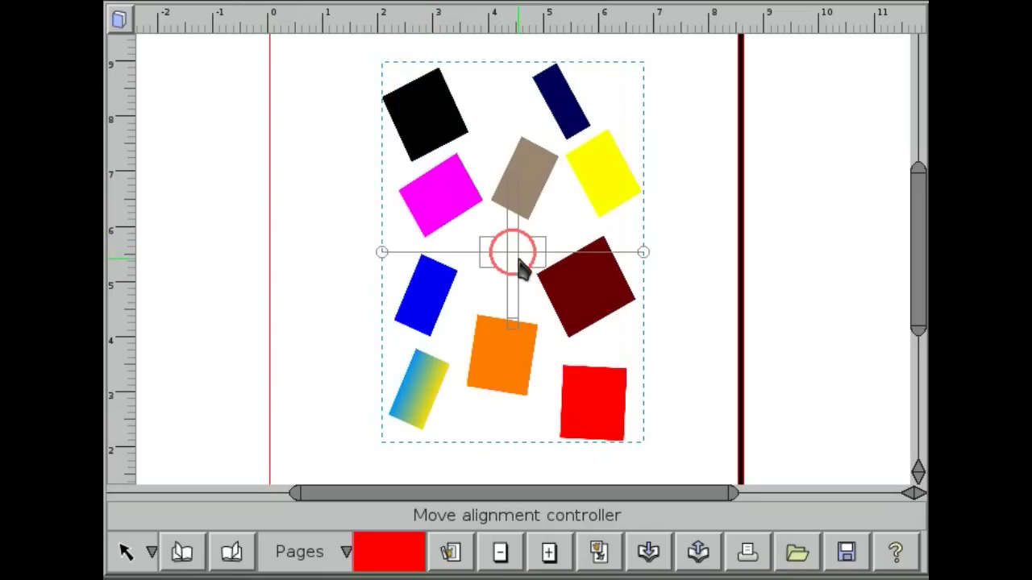
{"action": "mouse_move", "coordinate": [516, 254]}
{"action": "left_mouse_down"}
{"action": "mouse_move", "coordinate": [507, 302]}
{"action": "mouse_move", "coordinate": [488, 288]}
{"action": "mouse_move", "coordinate": [511, 279]}
{"action": "mouse_move", "coordinate": [499, 264]}
{"action": "left_mouse_up"}
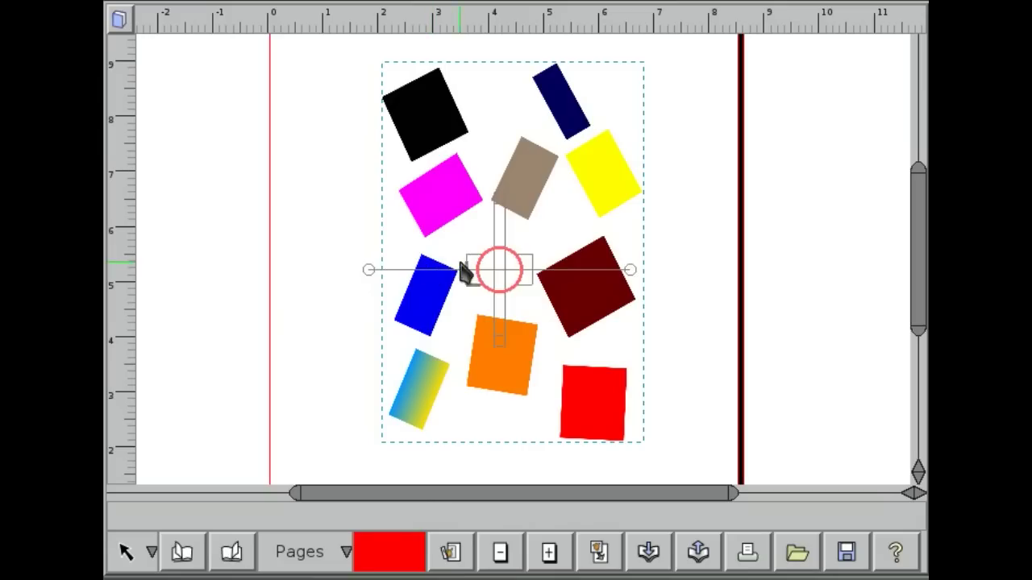
{"action": "left_click", "coordinate": [501, 232]}
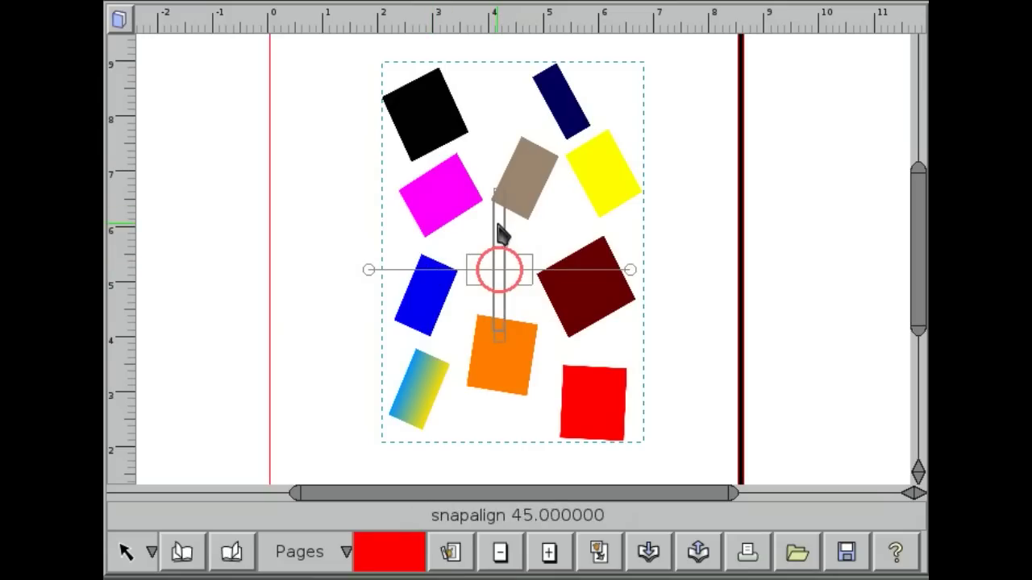
Step: Snap the rectangles onto the horizontal line and fine-tune their vertical offset against it
{"action": "left_click", "coordinate": [501, 278]}
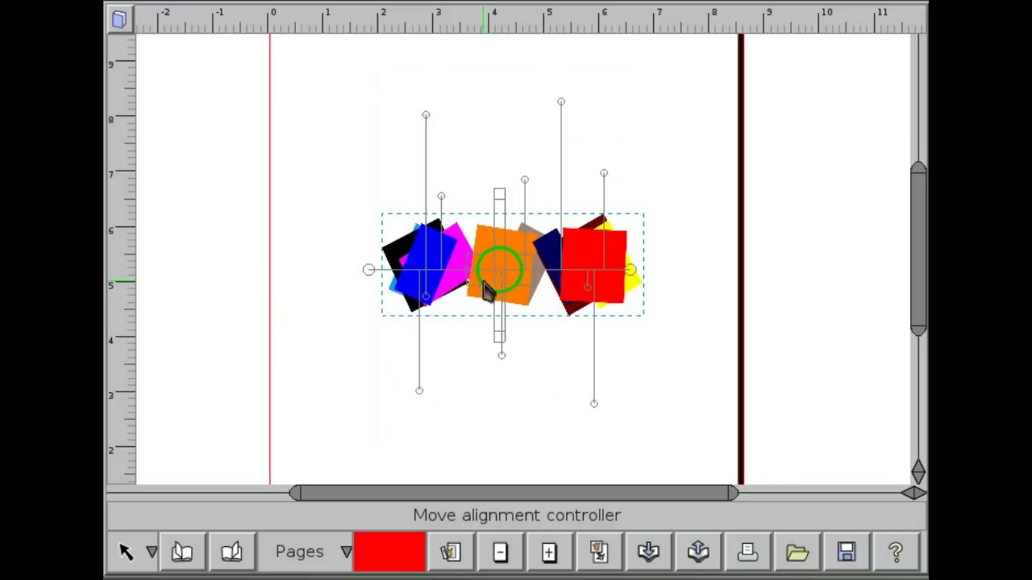
{"action": "left_click_drag", "start_coordinate": [502, 248], "coordinate": [508, 301]}
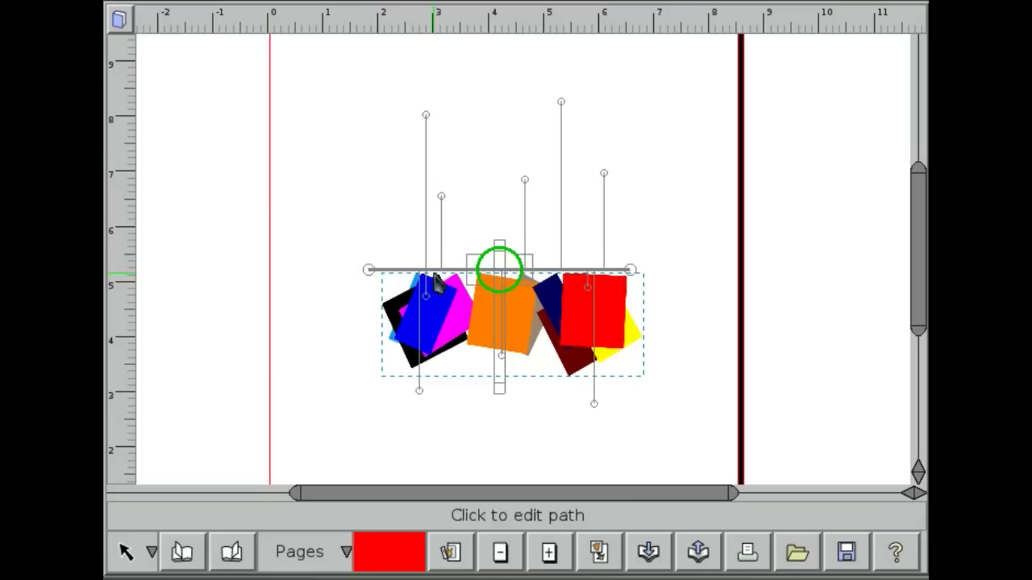
{"action": "left_click_drag", "start_coordinate": [507, 337], "coordinate": [500, 299]}
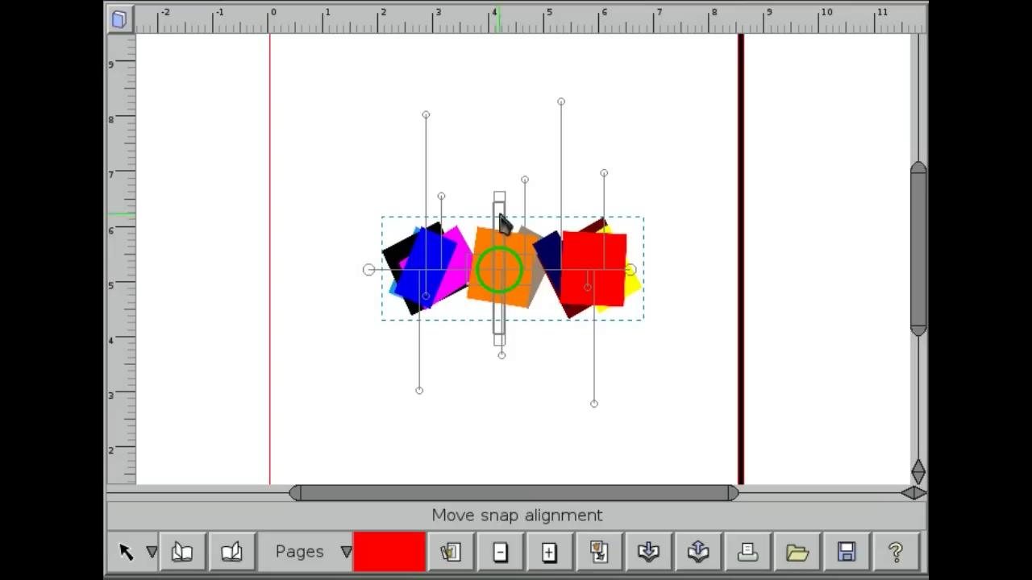
{"action": "left_click_drag", "start_coordinate": [508, 207], "coordinate": [503, 240]}
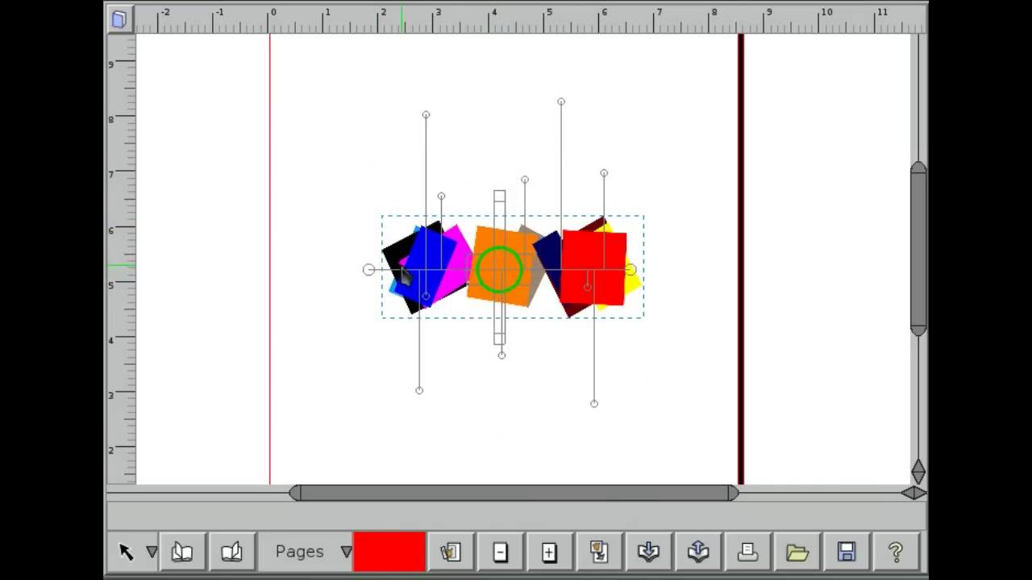
Step: Extend the alignment line at both ends and shuffle the rectangles' order along it
{"action": "left_click_drag", "start_coordinate": [368, 269], "coordinate": [311, 269]}
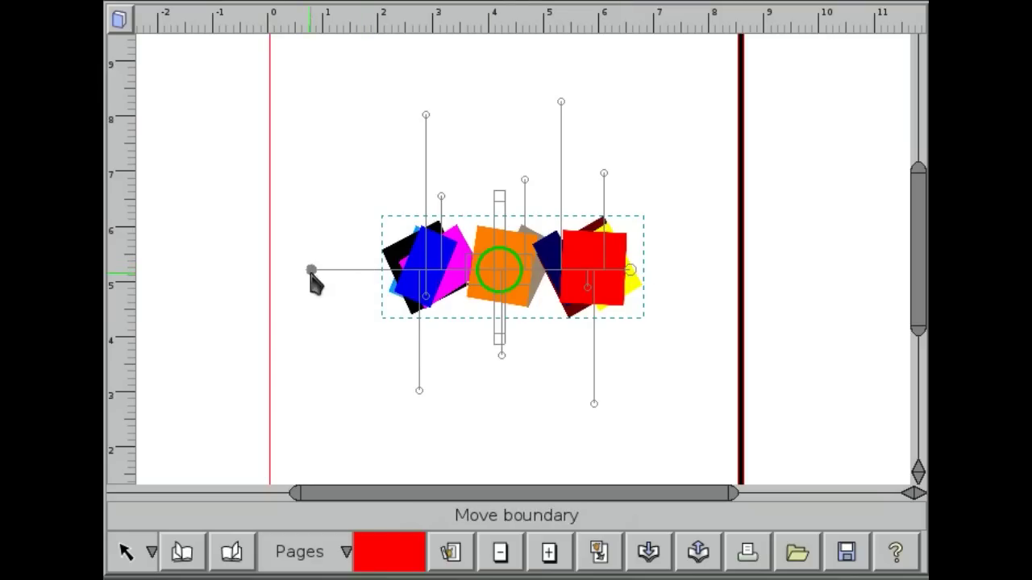
{"action": "left_click_drag", "start_coordinate": [630, 269], "coordinate": [706, 269]}
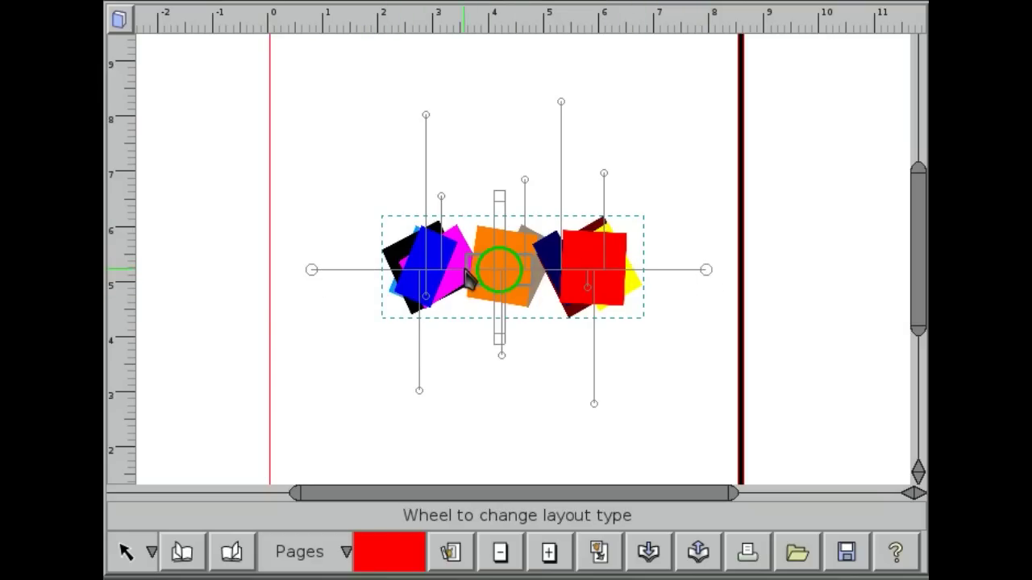
{"action": "scroll", "coordinate": [476, 281], "scroll_direction": "down", "scroll_amount": 2}
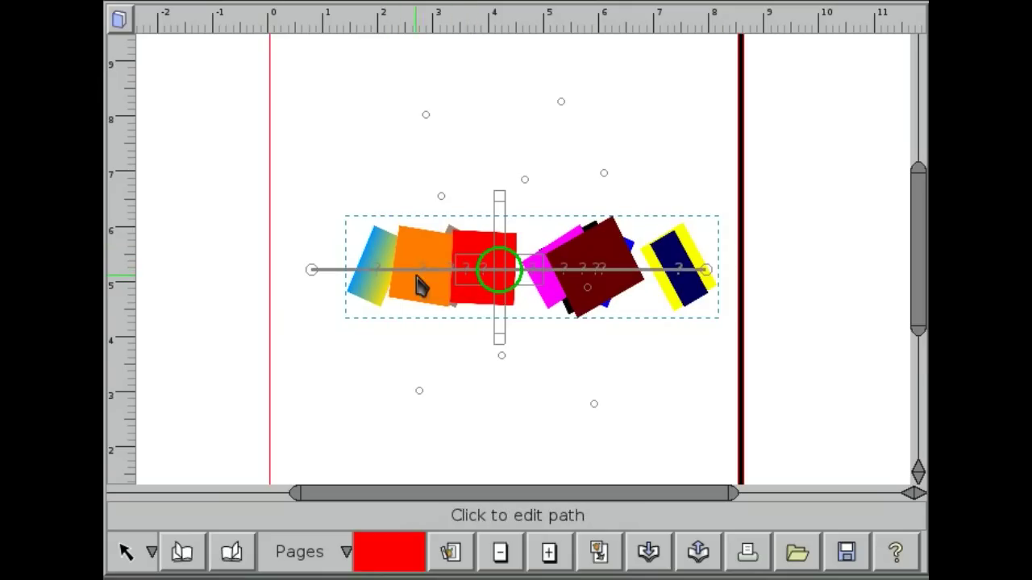
{"action": "left_click", "coordinate": [425, 274]}
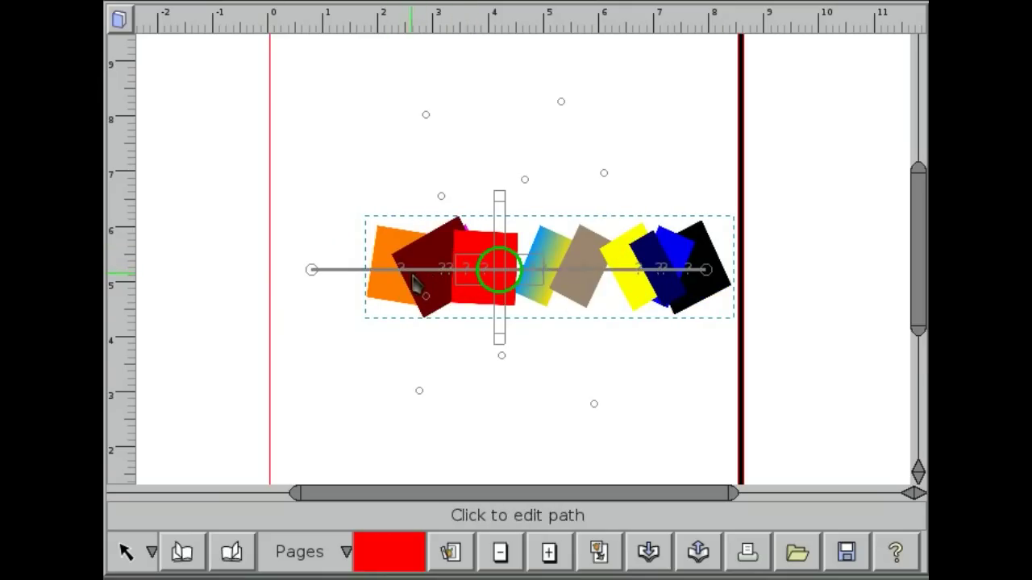
{"action": "left_click", "coordinate": [405, 273]}
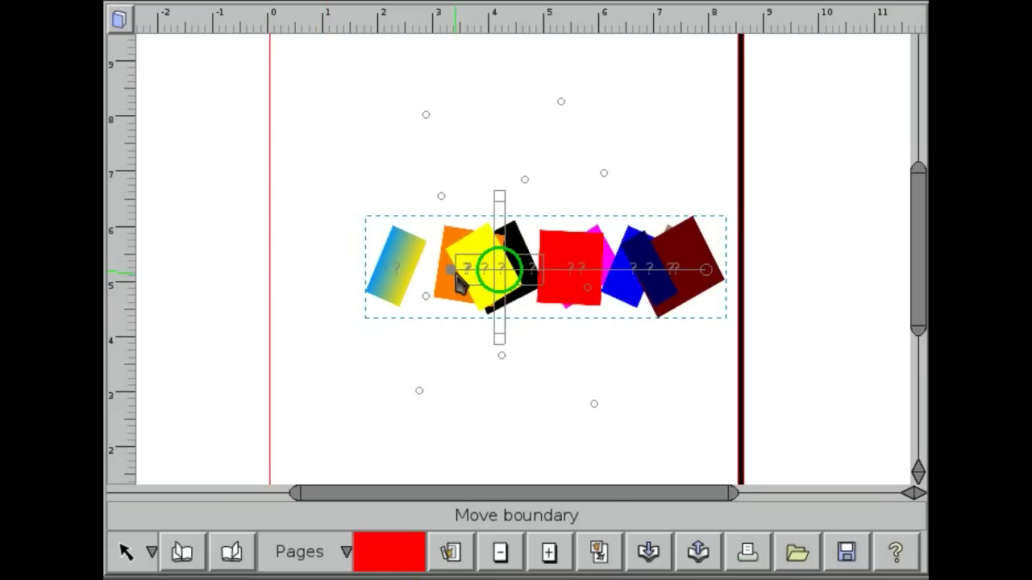
{"action": "left_click", "coordinate": [569, 274]}
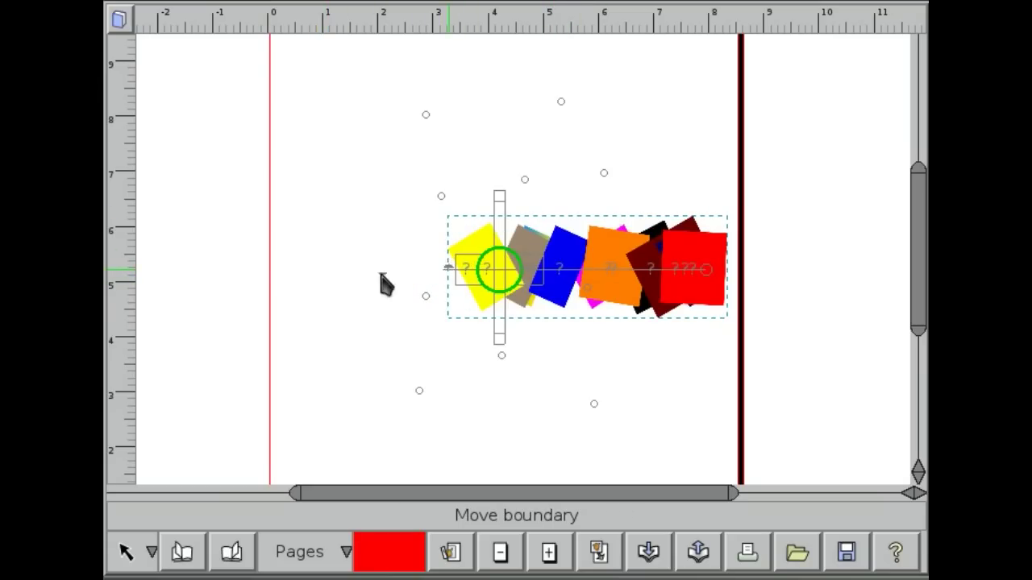
Step: Adjust the line's endpoints to re-spread the squares, then retune their alignment and angle
{"action": "left_click_drag", "start_coordinate": [379, 283], "coordinate": [331, 272]}
{"action": "scroll", "coordinate": [476, 274], "scroll_direction": "up", "scroll_amount": 1}
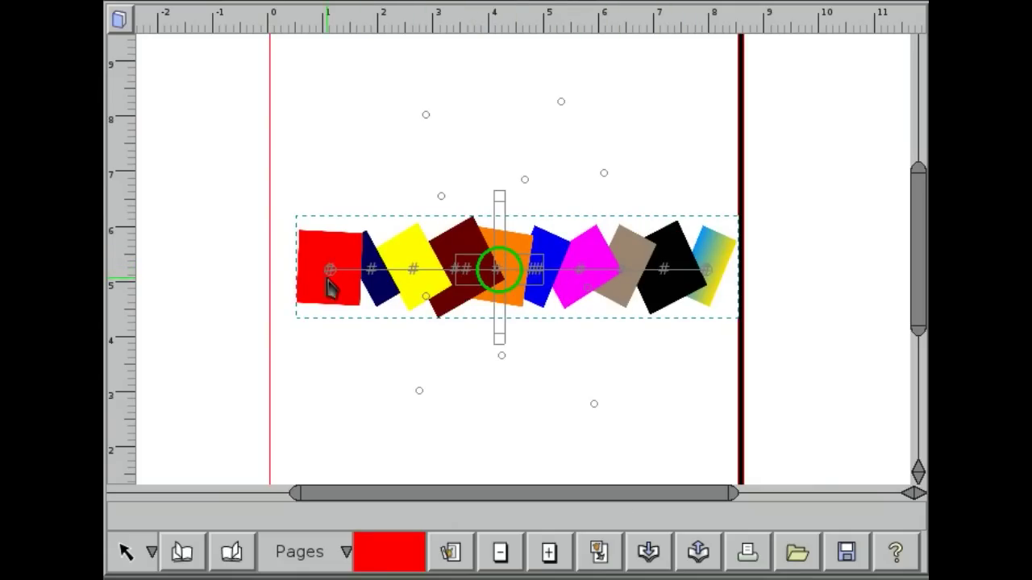
{"action": "left_click_drag", "start_coordinate": [331, 272], "coordinate": [360, 272]}
{"action": "left_click_drag", "start_coordinate": [461, 277], "coordinate": [339, 278]}
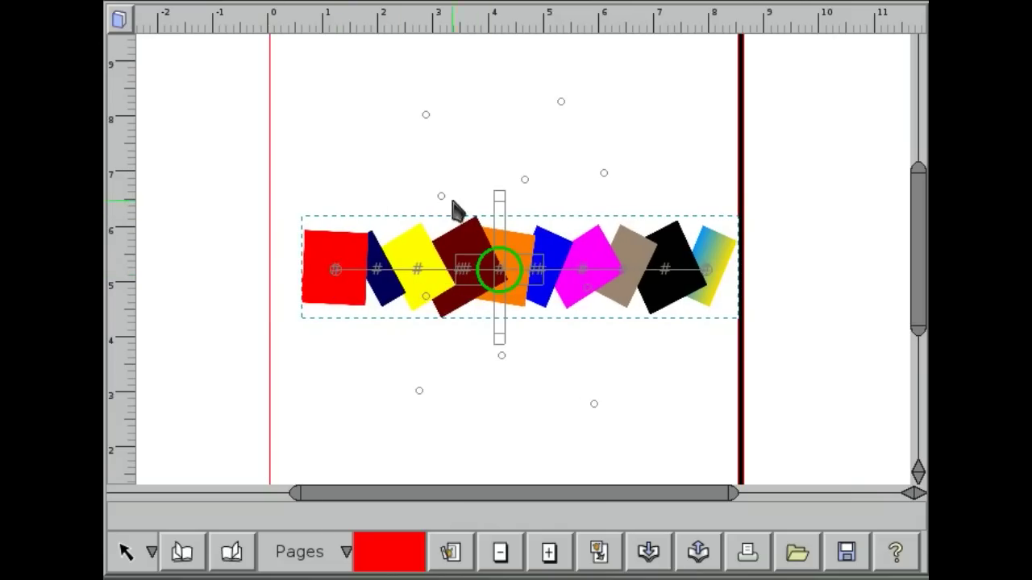
{"action": "left_click_drag", "start_coordinate": [503, 210], "coordinate": [494, 253]}
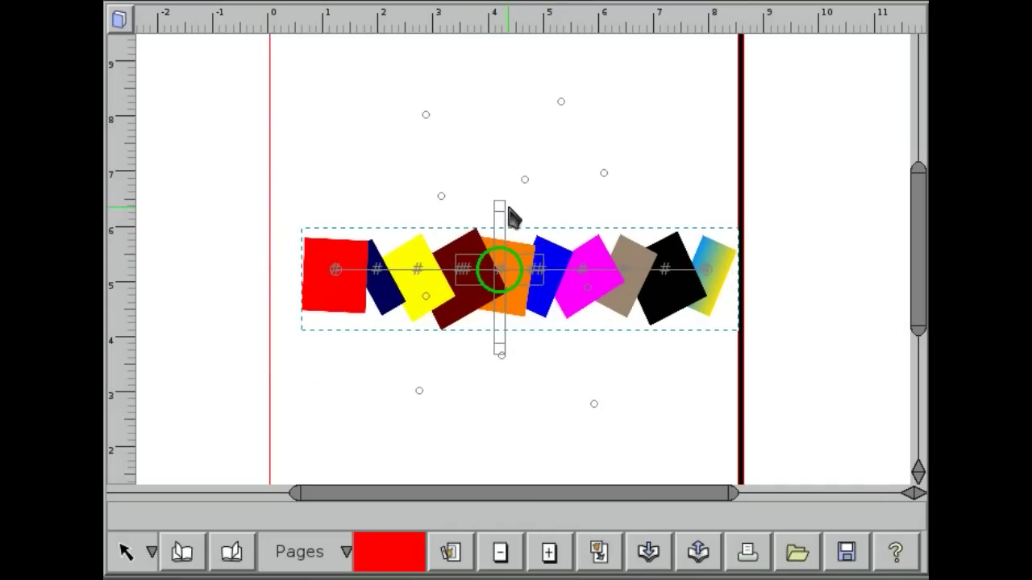
{"action": "left_click_drag", "start_coordinate": [513, 216], "coordinate": [491, 236]}
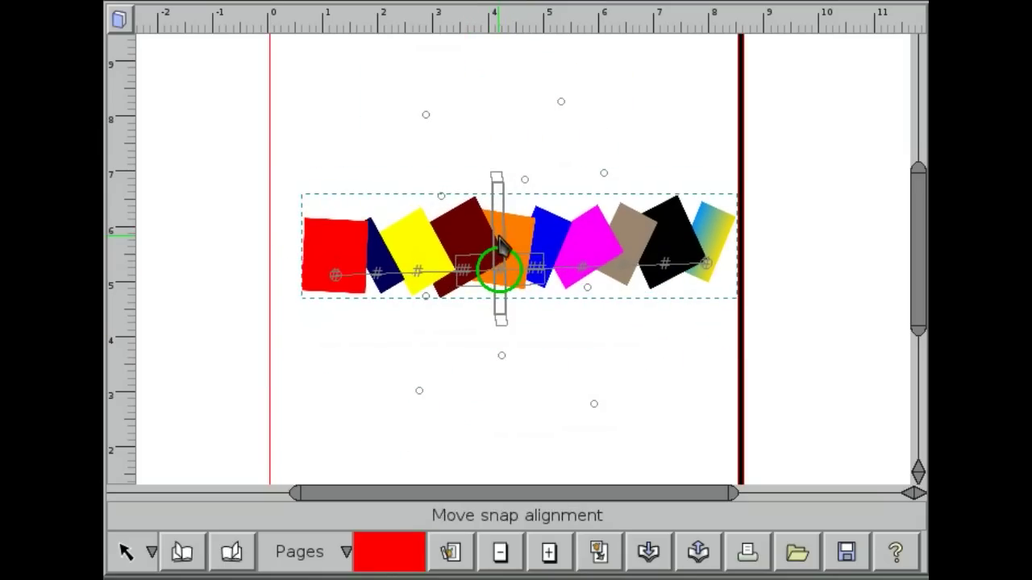
Step: Add a middle node and drag it to bend the alignment path into an S-curve
{"action": "left_click", "coordinate": [406, 284]}
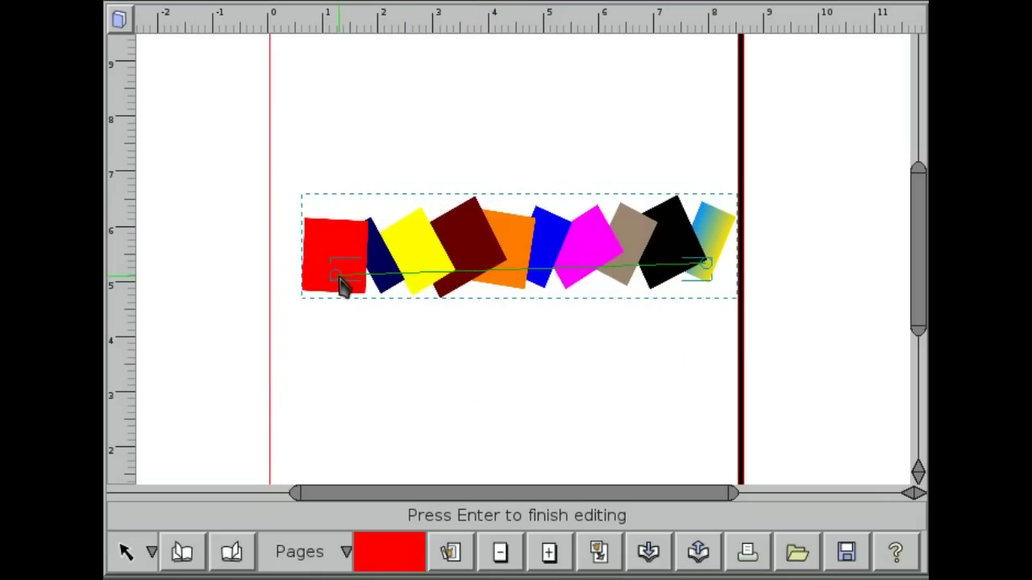
{"action": "left_click_drag", "start_coordinate": [493, 300], "coordinate": [540, 416]}
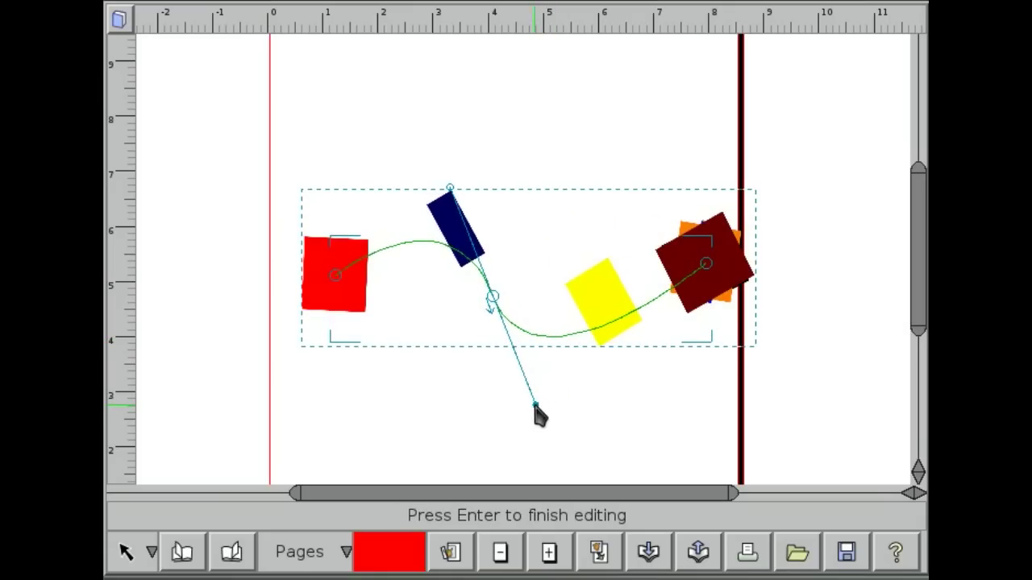
{"action": "left_click_drag", "start_coordinate": [498, 304], "coordinate": [459, 398]}
{"action": "key", "text": "Return"}
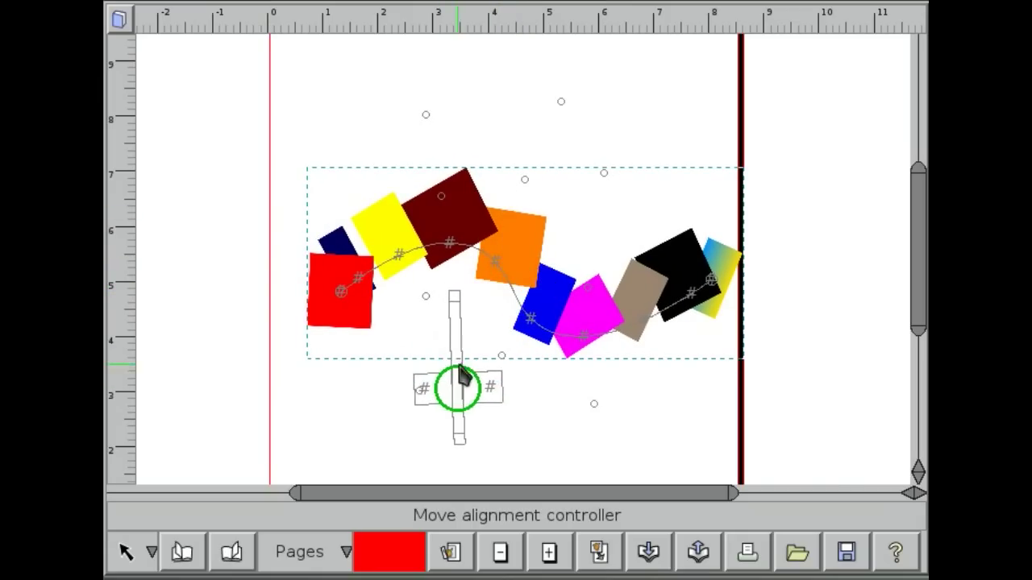
Step: Adjust the controller, start and end boundaries, and snap alignment of the squares along the curve
{"action": "mouse_move", "coordinate": [461, 360]}
{"action": "left_mouse_down"}
{"action": "mouse_move", "coordinate": [466, 320]}
{"action": "mouse_move", "coordinate": [467, 370]}
{"action": "mouse_move", "coordinate": [470, 328]}
{"action": "mouse_move", "coordinate": [479, 373]}
{"action": "mouse_move", "coordinate": [459, 354]}
{"action": "left_mouse_up"}
{"action": "left_click_drag", "start_coordinate": [346, 292], "coordinate": [346, 299]}
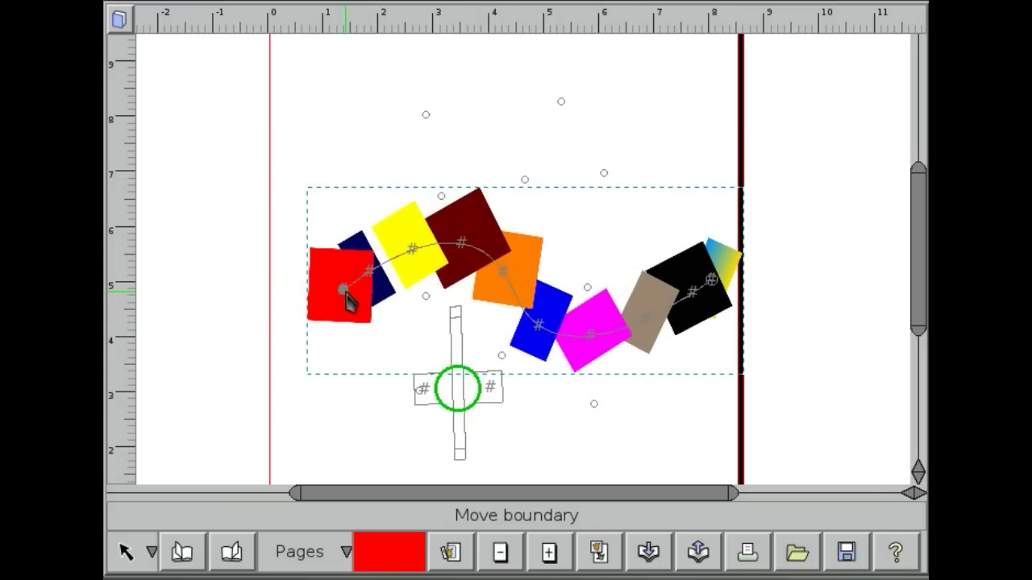
{"action": "left_click_drag", "start_coordinate": [709, 284], "coordinate": [715, 293]}
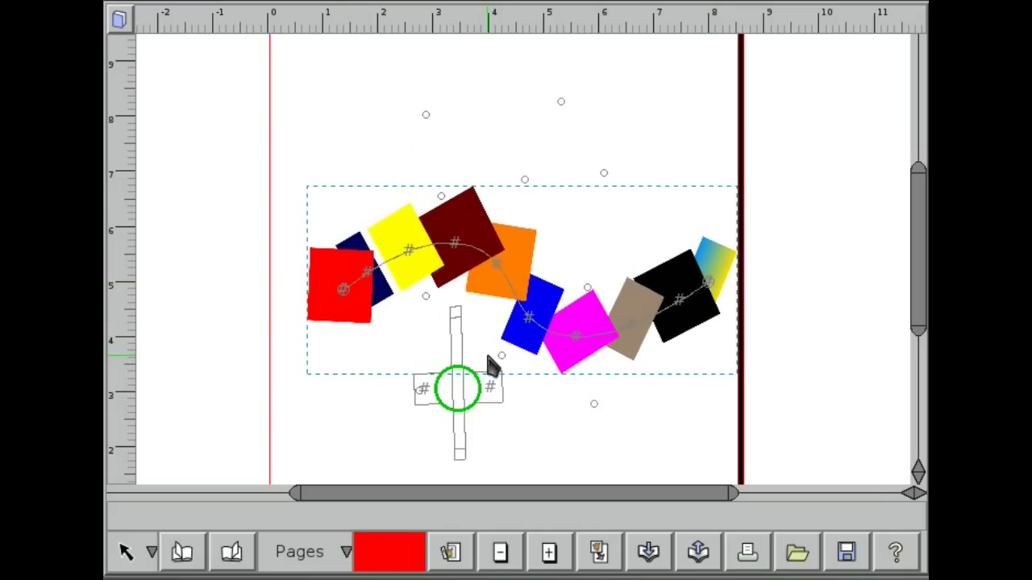
{"action": "left_click_drag", "start_coordinate": [460, 364], "coordinate": [449, 293]}
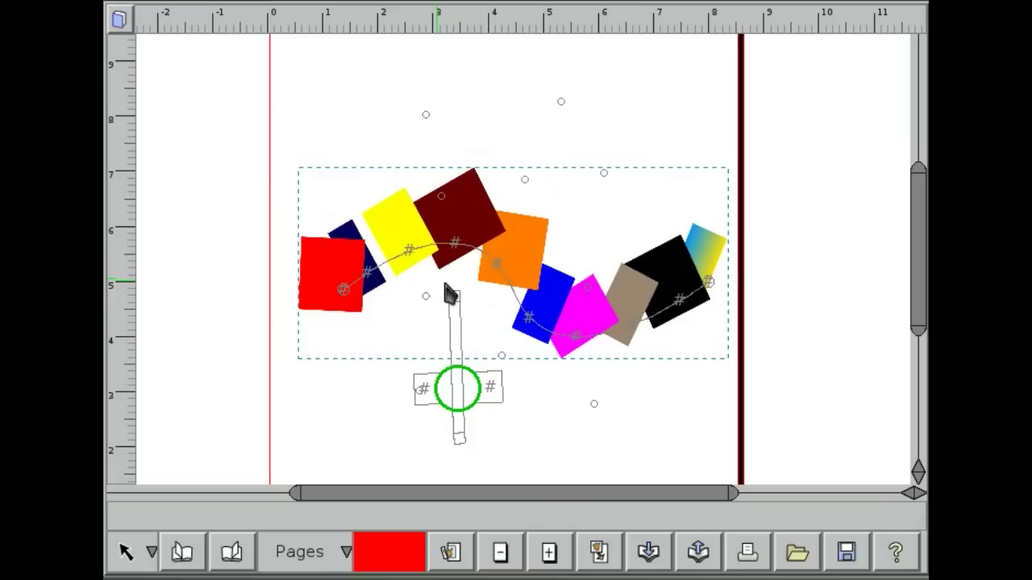
Step: Convert the wavy path into a circle with 'c', then select all its points and scale them down
{"action": "left_click", "coordinate": [386, 263]}
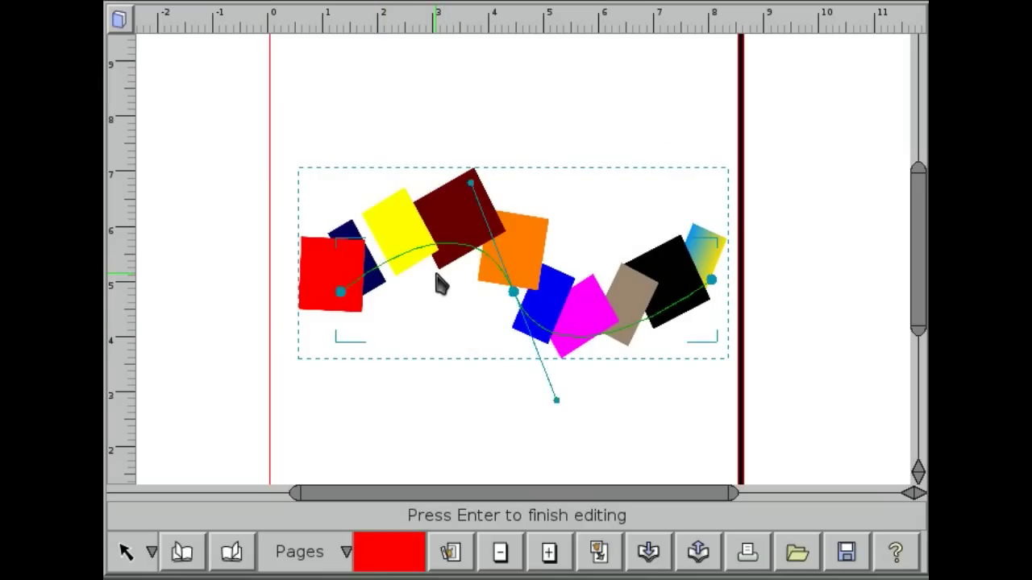
{"action": "left_click", "coordinate": [461, 313]}
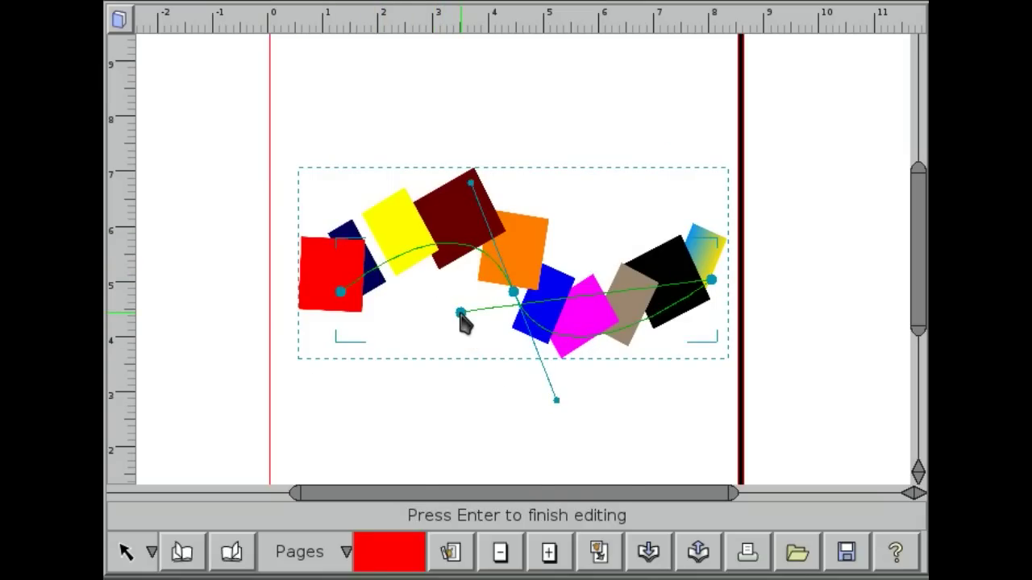
{"action": "key", "text": "c"}
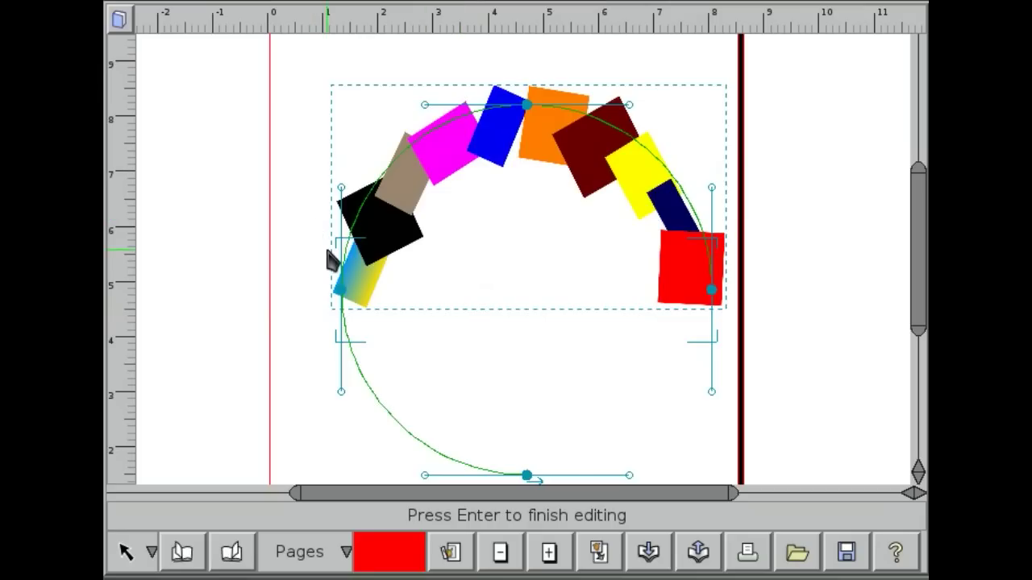
{"action": "key", "text": "a"}
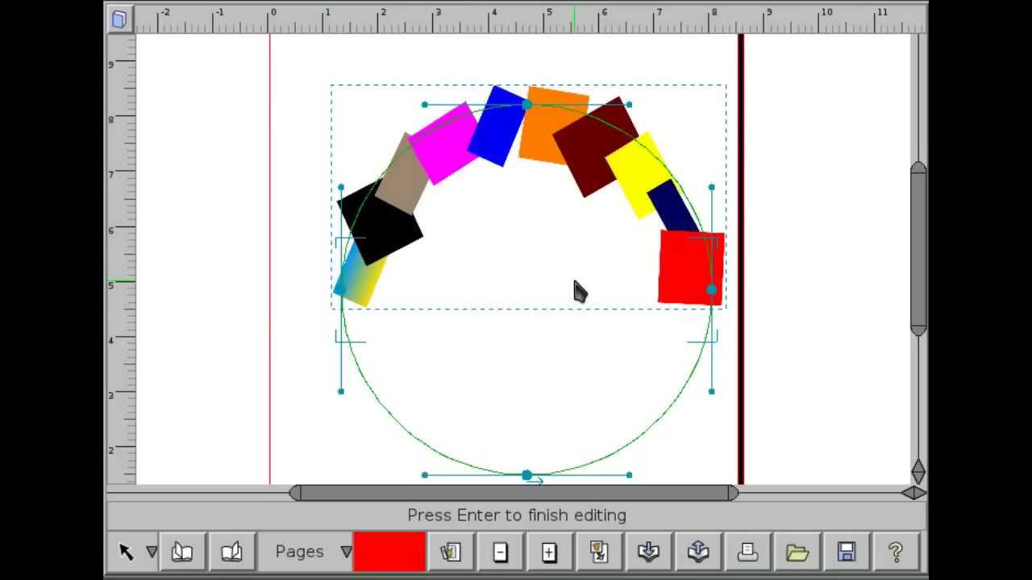
{"action": "key", "text": "s"}
{"action": "key", "text": "Return"}
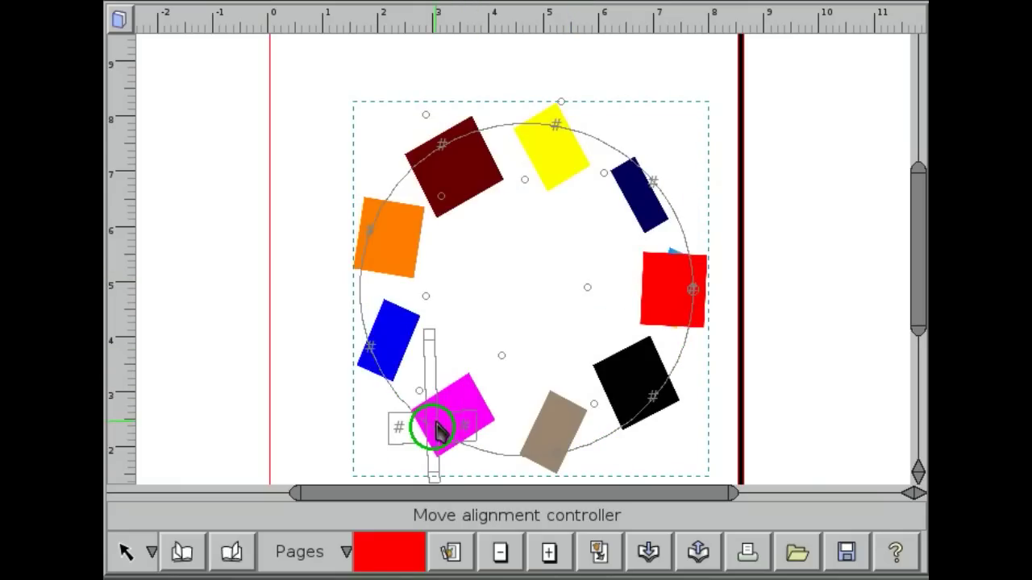
Step: Move the alignment controller to the circle's centre and retune the squares' snap orientation
{"action": "left_click_drag", "start_coordinate": [437, 429], "coordinate": [509, 326]}
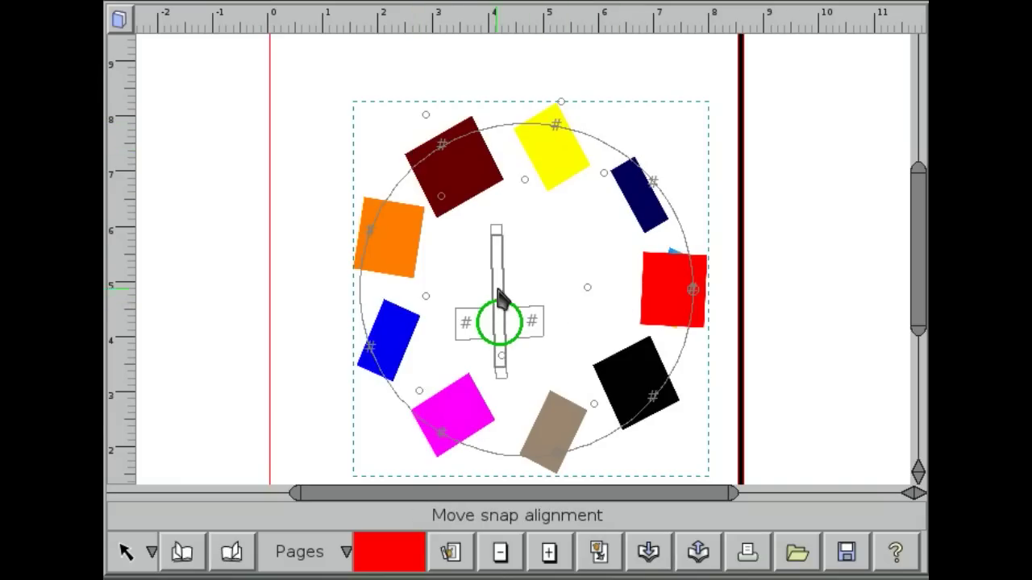
{"action": "left_click_drag", "start_coordinate": [502, 295], "coordinate": [507, 250]}
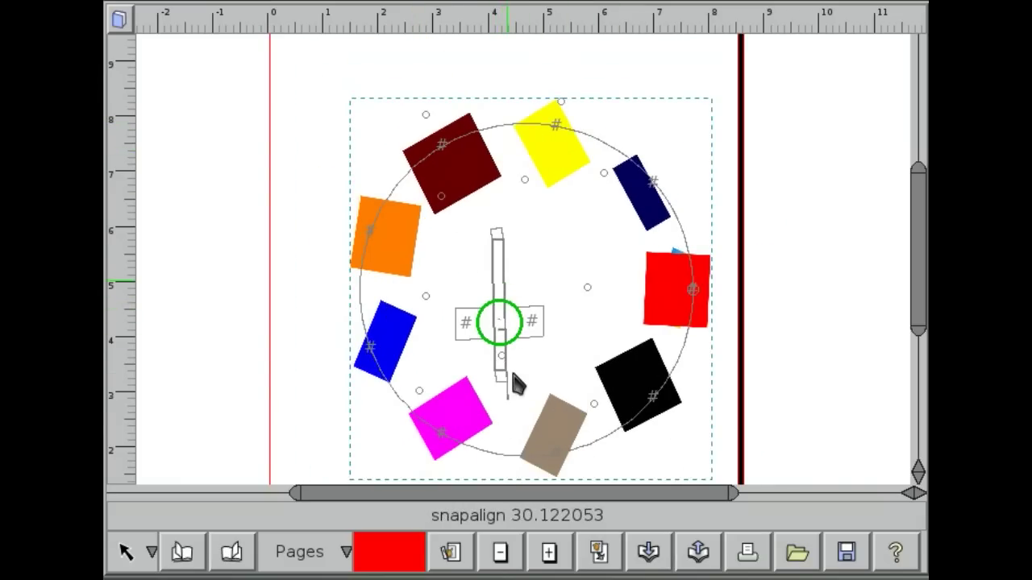
{"action": "left_click_drag", "start_coordinate": [513, 376], "coordinate": [513, 334]}
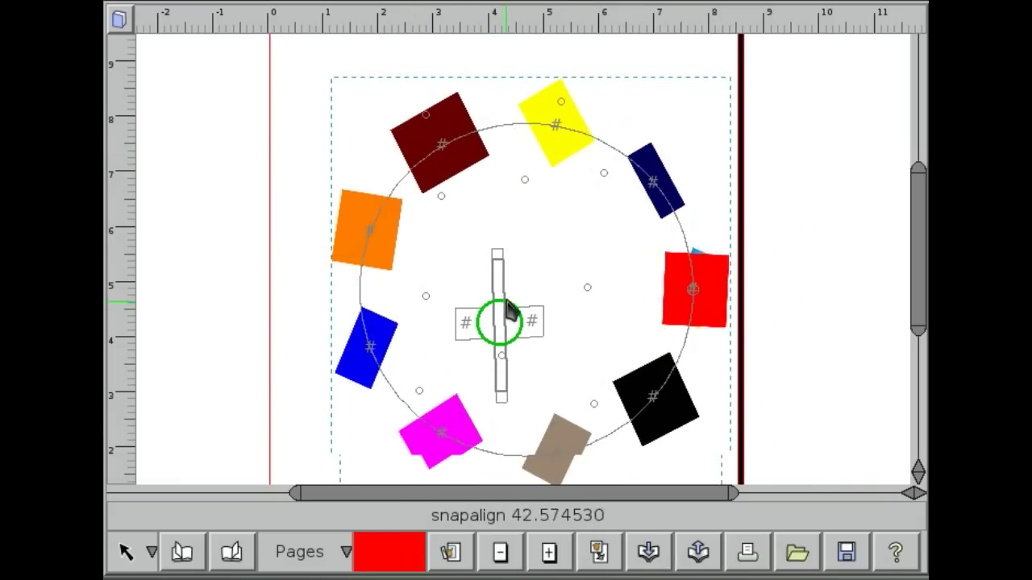
{"action": "left_click_drag", "start_coordinate": [507, 316], "coordinate": [524, 276]}
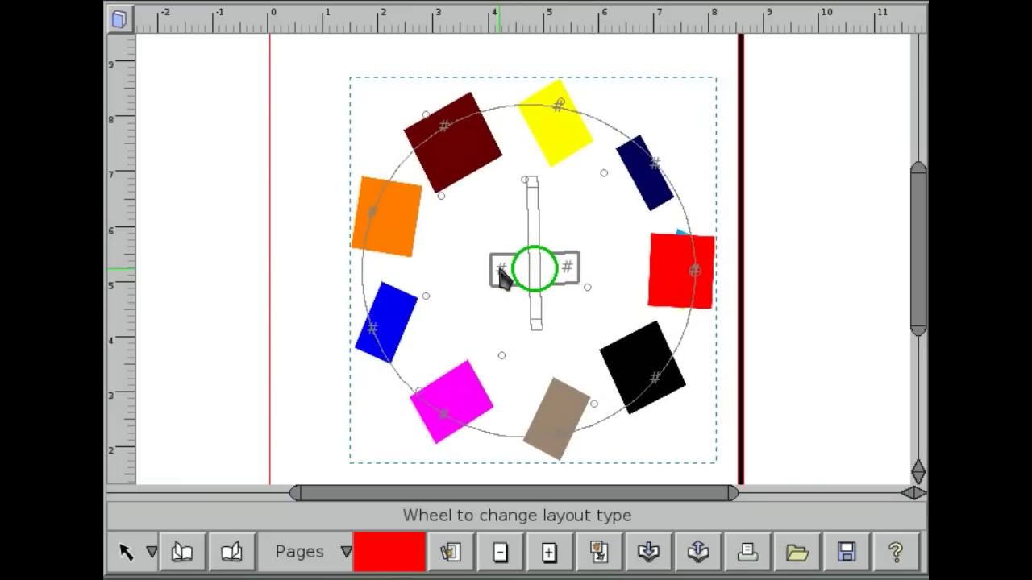